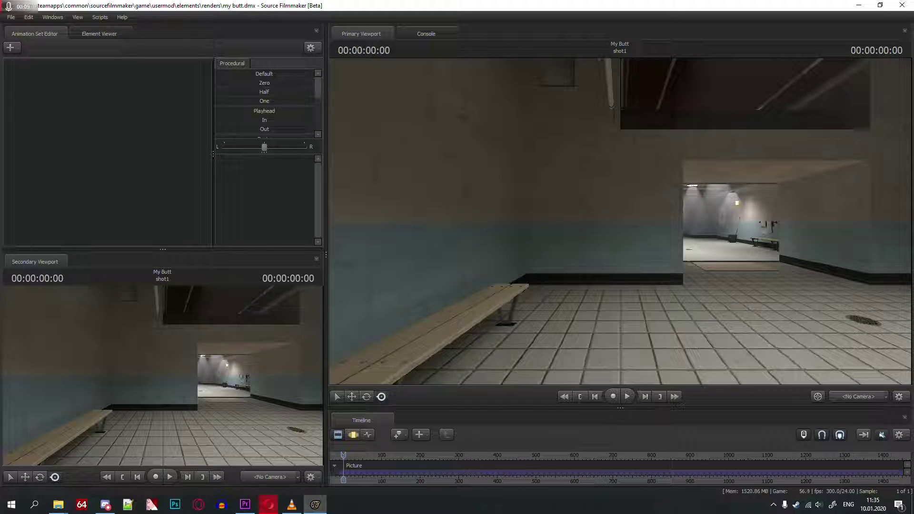
Add a new model animation set using the file player\hwm\demo.mdl, filtered by "Demo"
left_click(12, 48)
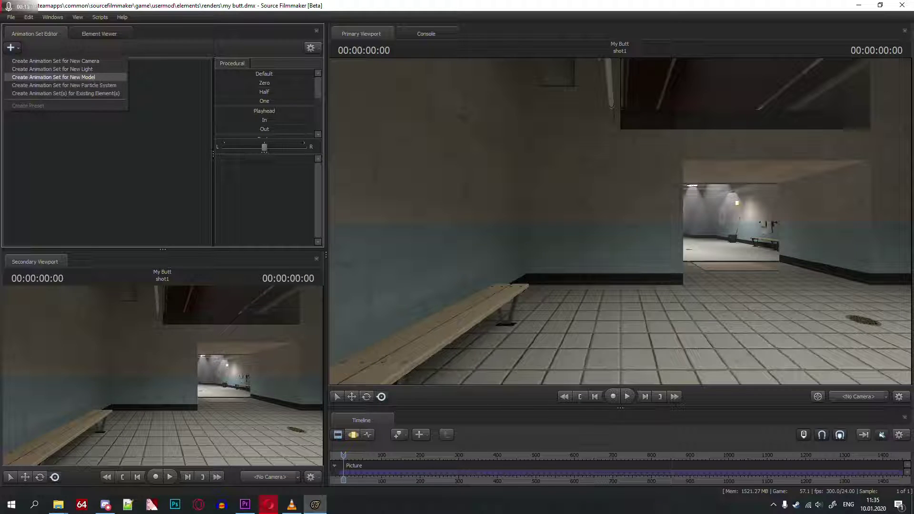
left_click(53, 77)
right_click(69, 80)
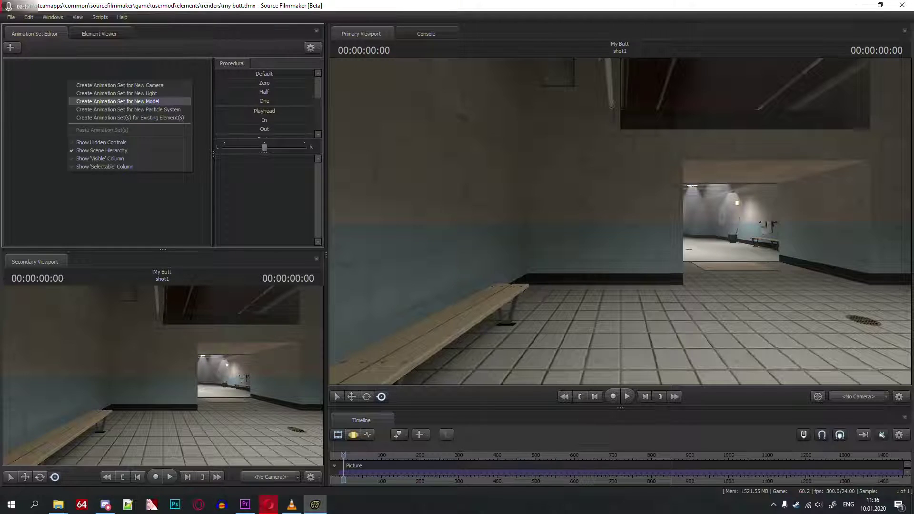
left_click(117, 101)
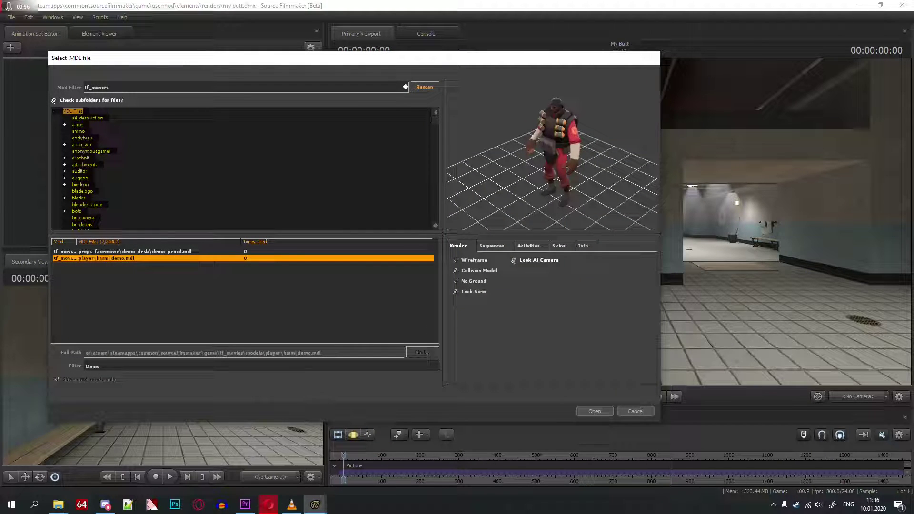
key("Return")
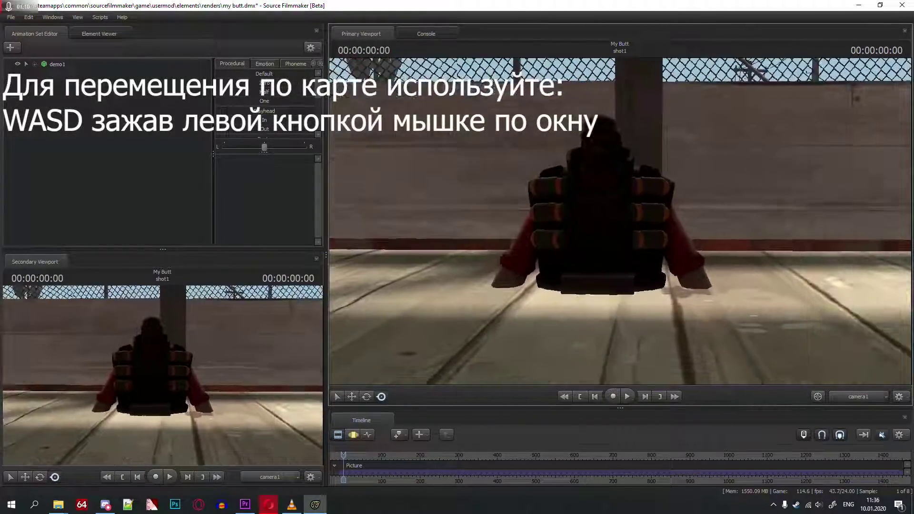
Reposition the camera1 view so that the demo model is framed from behind, in front of the fence
key("s")
key("w")
key("s")
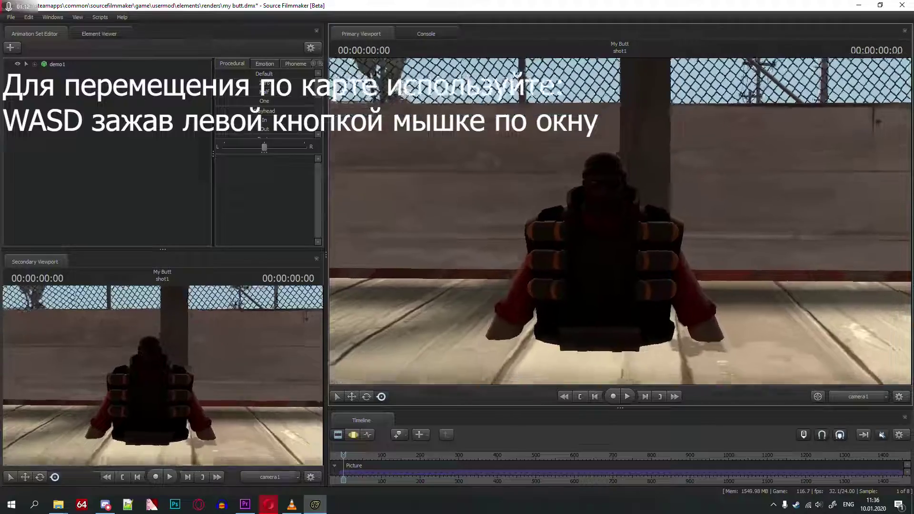
key("d")
key("a")
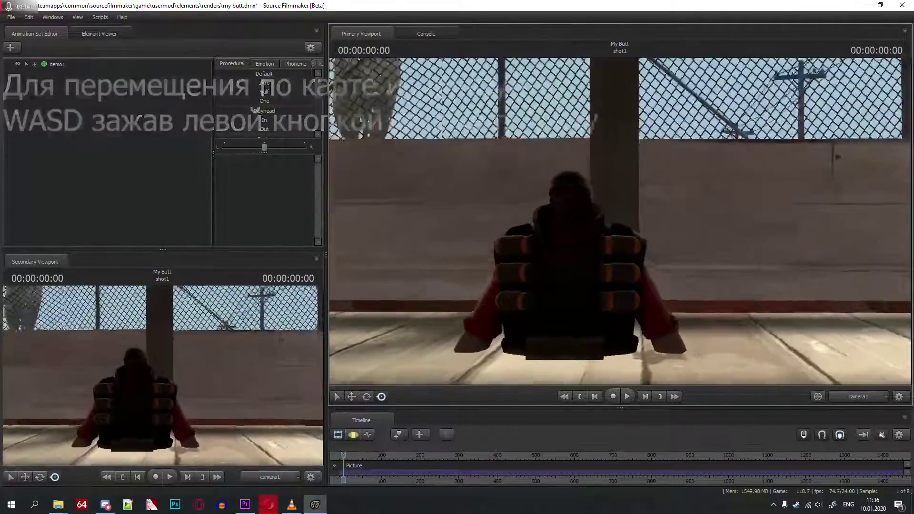
key("d")
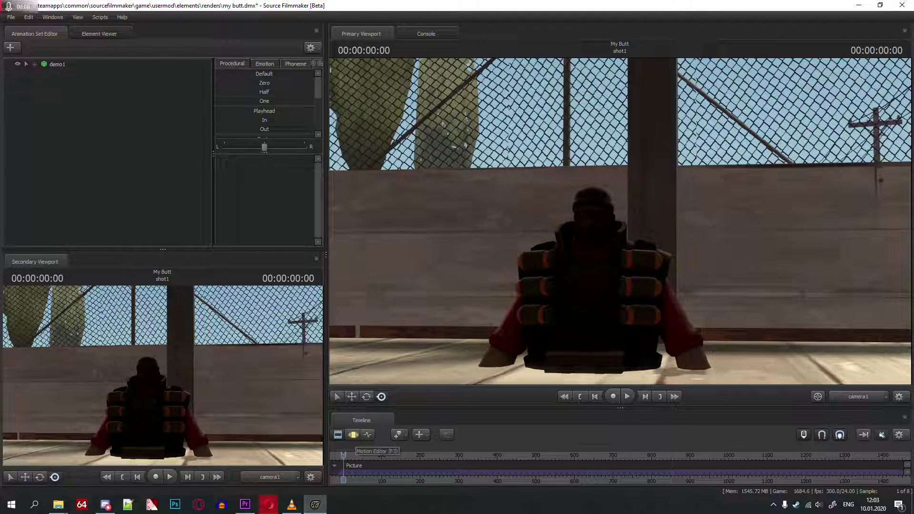
Pose the demo model in the Motion Editor by rotating the right upper arm upward and bending the left hip to raise the leg
left_click(353, 434)
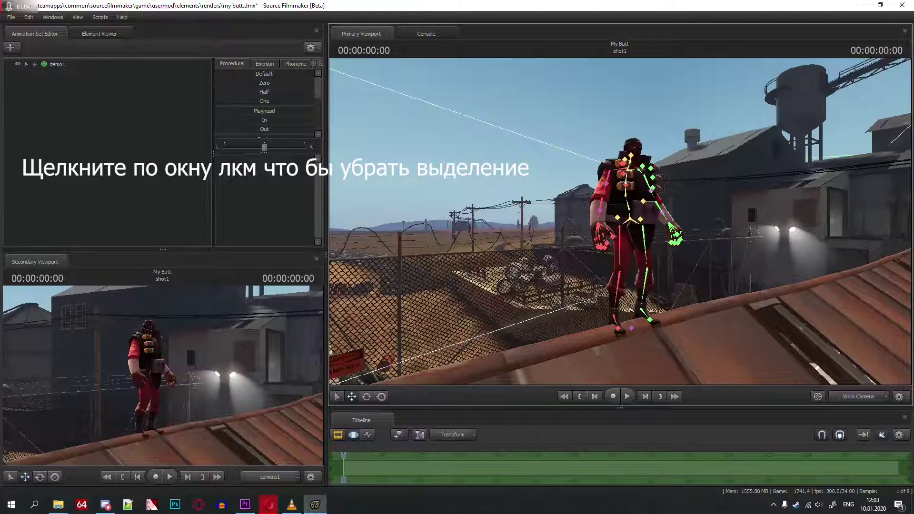
left_click(607, 178, "ctrl")
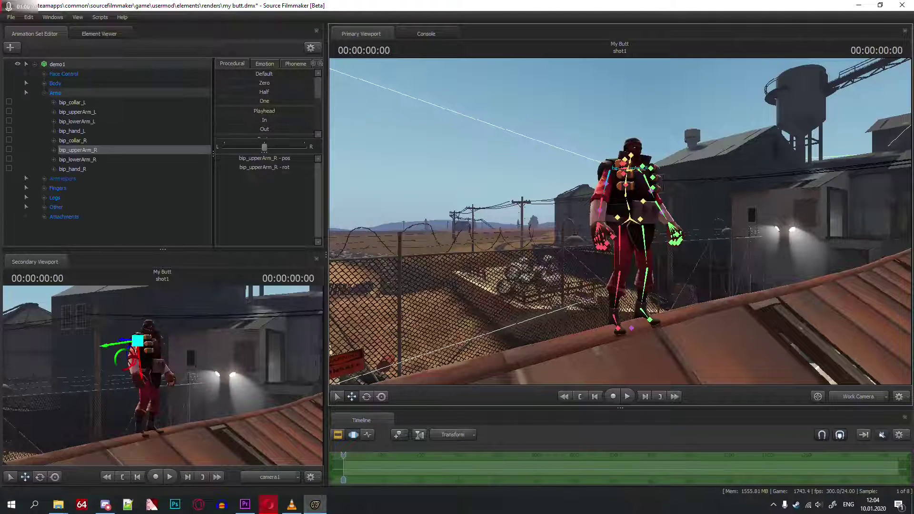
key("e")
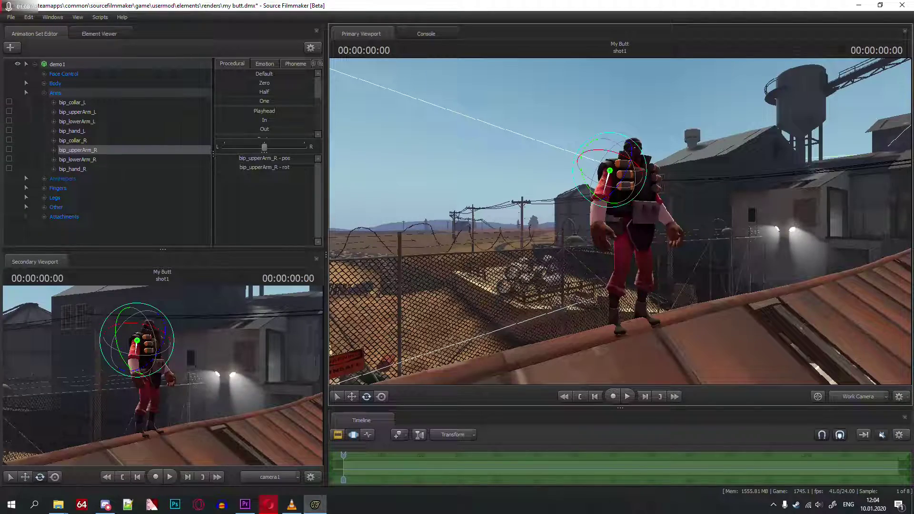
key("w")
left_click_drag(620, 207, 595, 151)
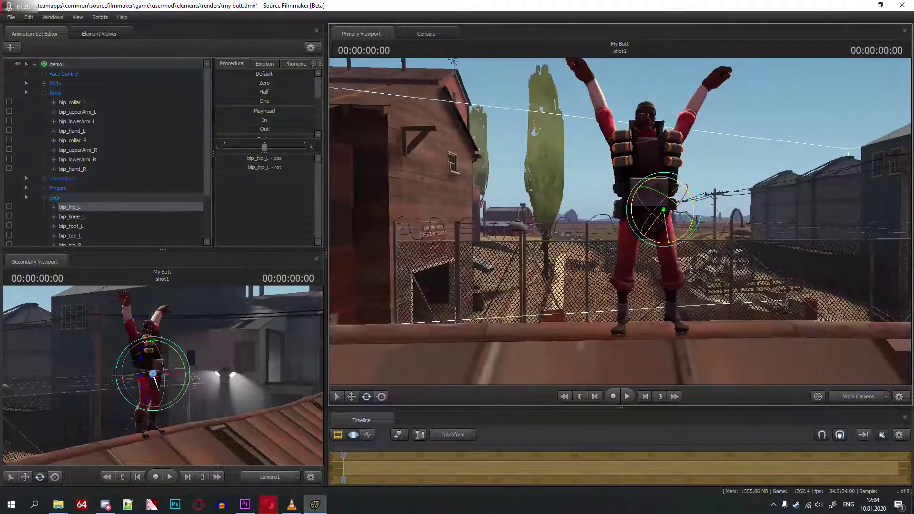
left_click_drag(649, 214, 719, 276)
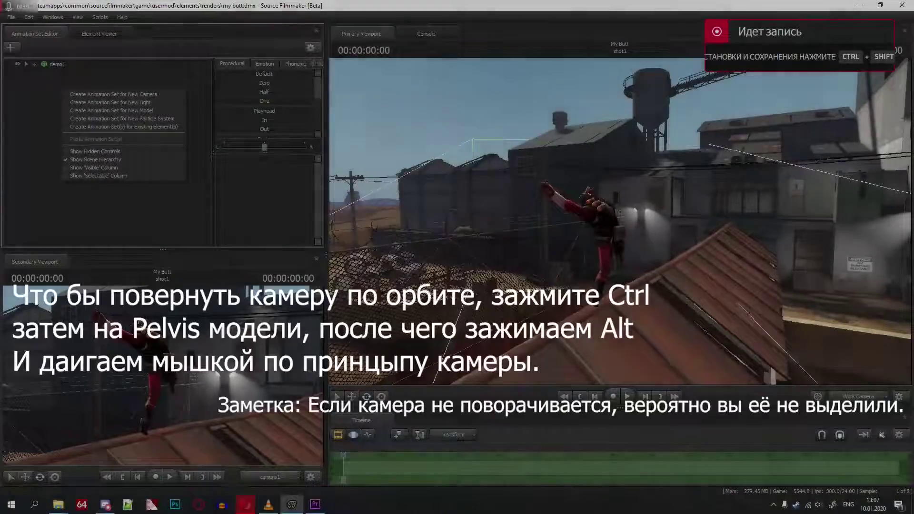
Add a new camera and look through camera2 in the primary viewport
left_click(34, 64)
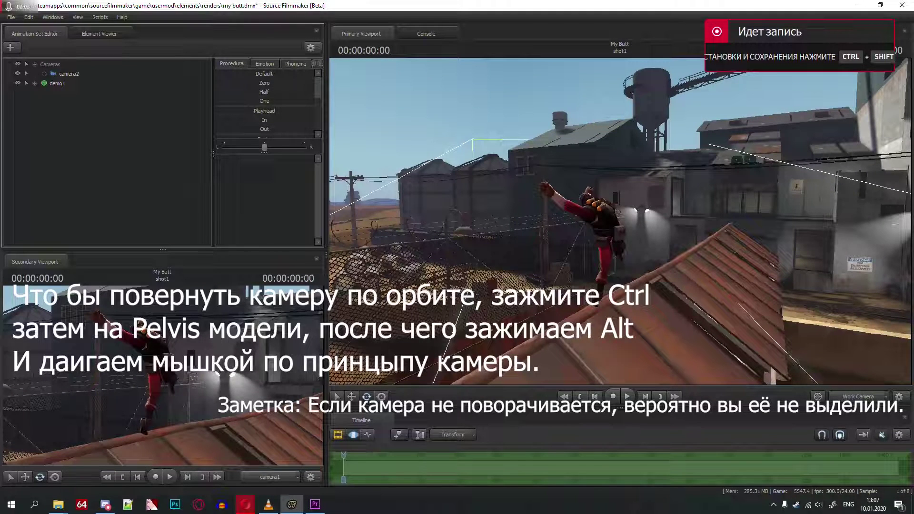
left_click(69, 74)
left_click_drag(69, 73, 376, 117)
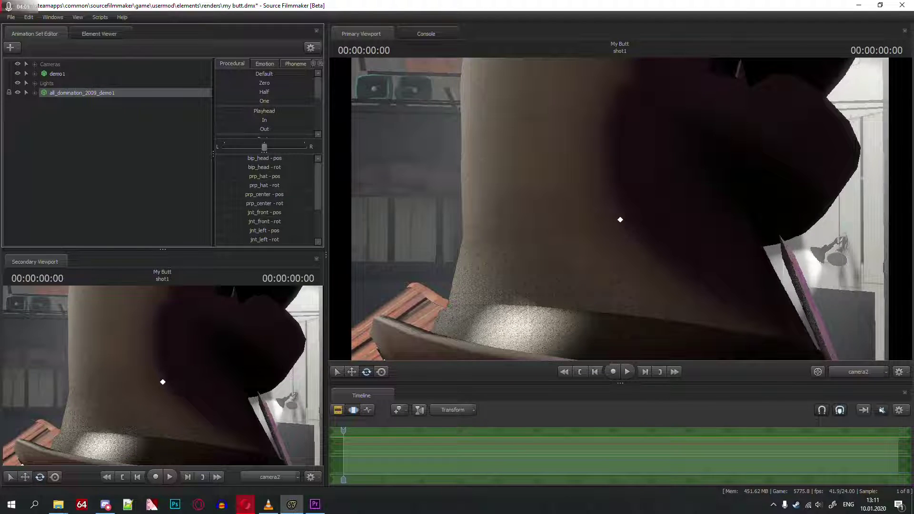
Apply the Zero preset fully to the Body group of the all_domination_2009_demo1 hat
left_click(35, 93)
left_click(44, 112)
left_click(44, 111)
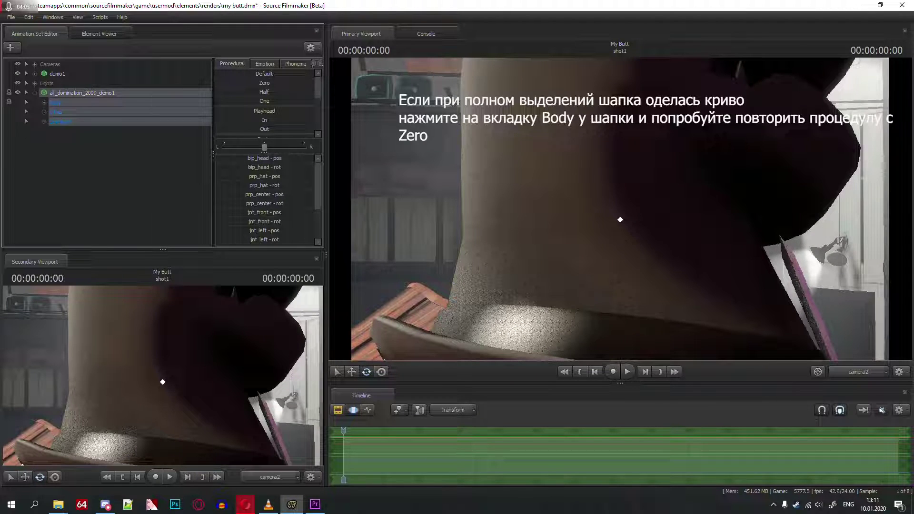
left_click(56, 112)
left_click(55, 102)
left_click_drag(223, 83, 307, 83)
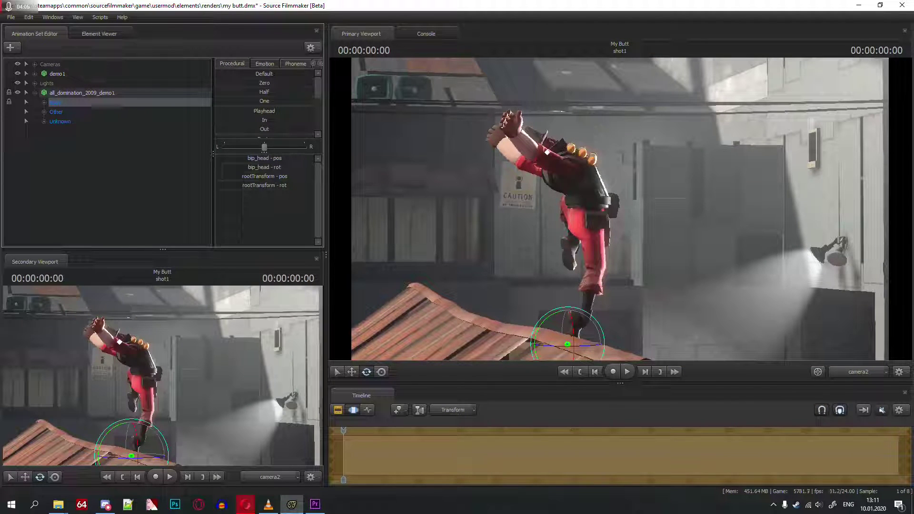
Clear the hat selection and open the model picker for another model animation set
left_click(122, 175)
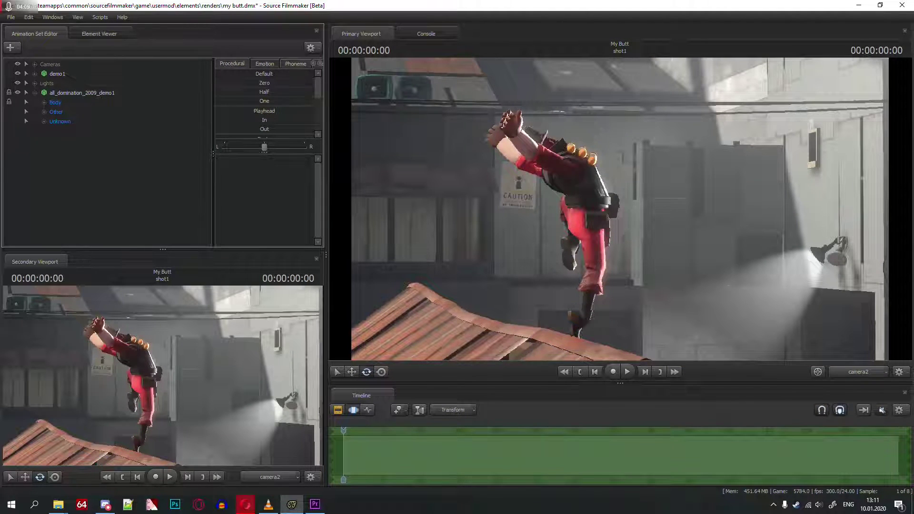
right_click(96, 167)
left_click(138, 192)
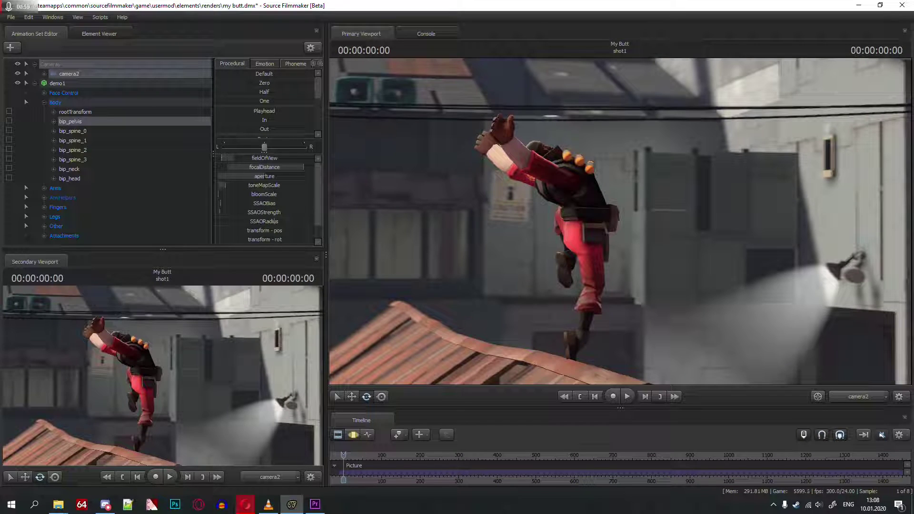
Create a new light animation set and look through light1 in the primary viewport
left_click(35, 64)
left_click(35, 74)
right_click(59, 122)
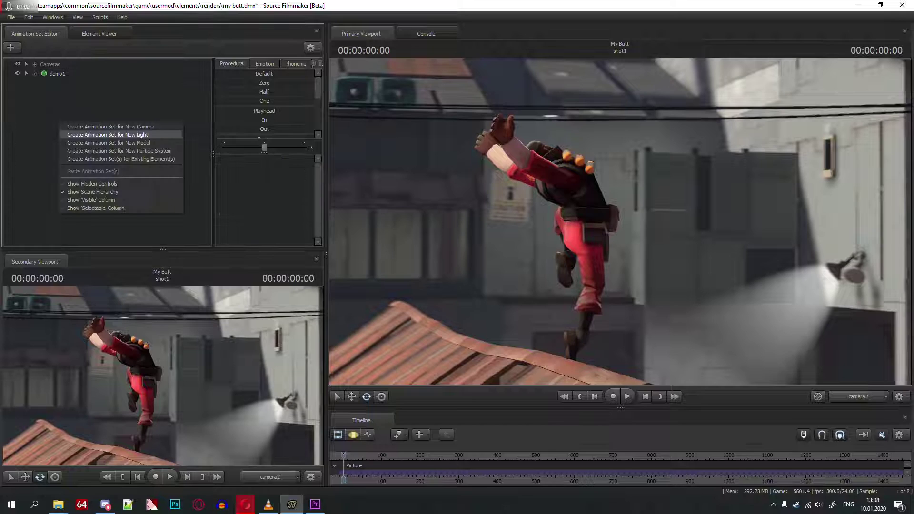
left_click(90, 134)
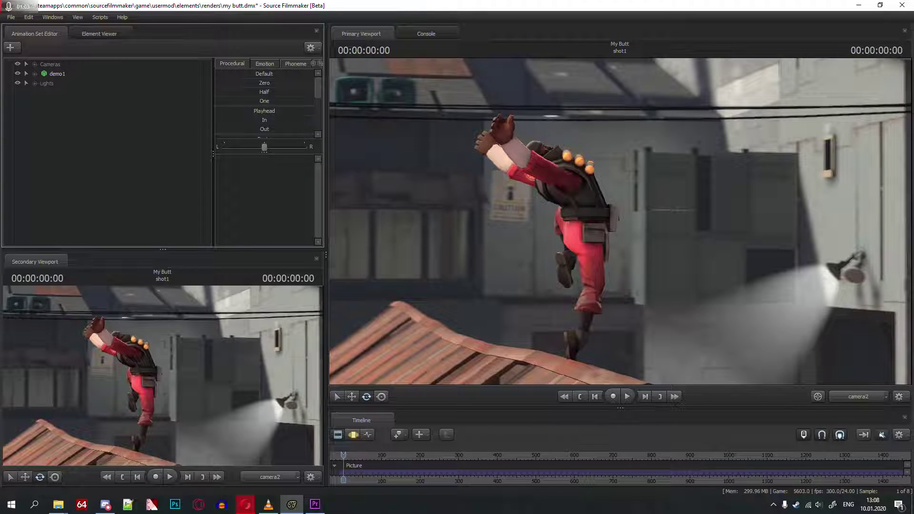
left_click_drag(65, 93, 404, 155)
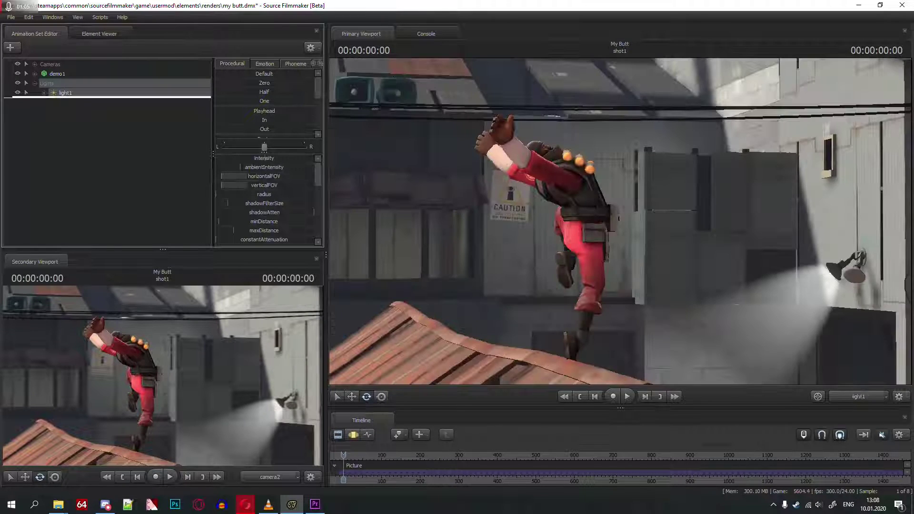
Orbit light1 around the demo model's bip_spine_2 bone in the Motion Editor so that it shines on the character
left_click(582, 206)
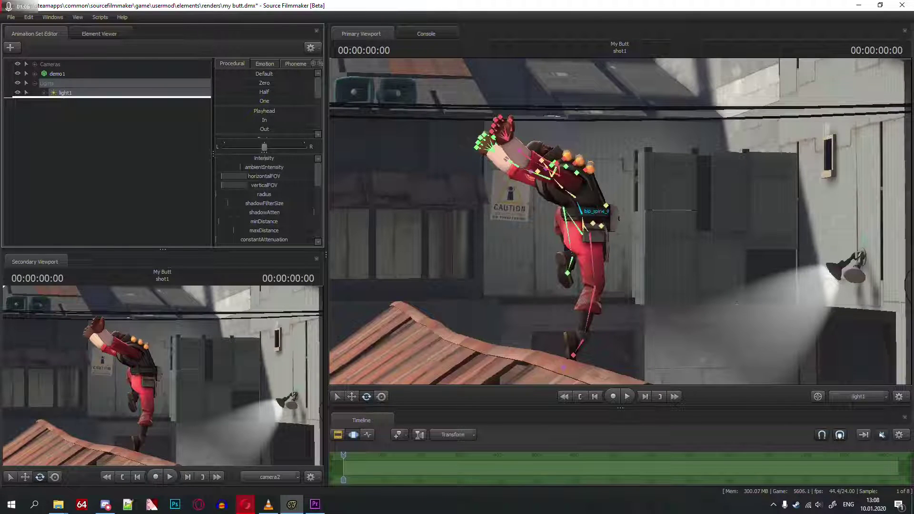
left_click(558, 185)
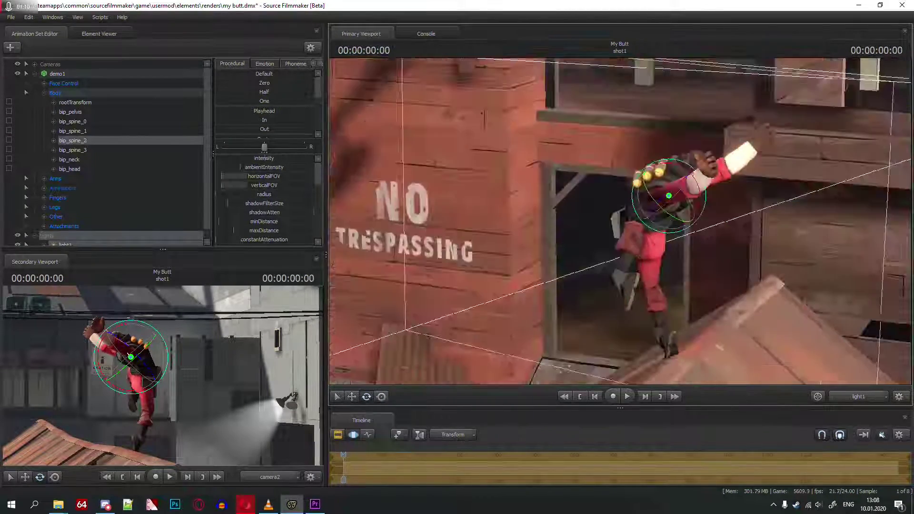
left_click_drag(559, 185, 588, 224, "alt")
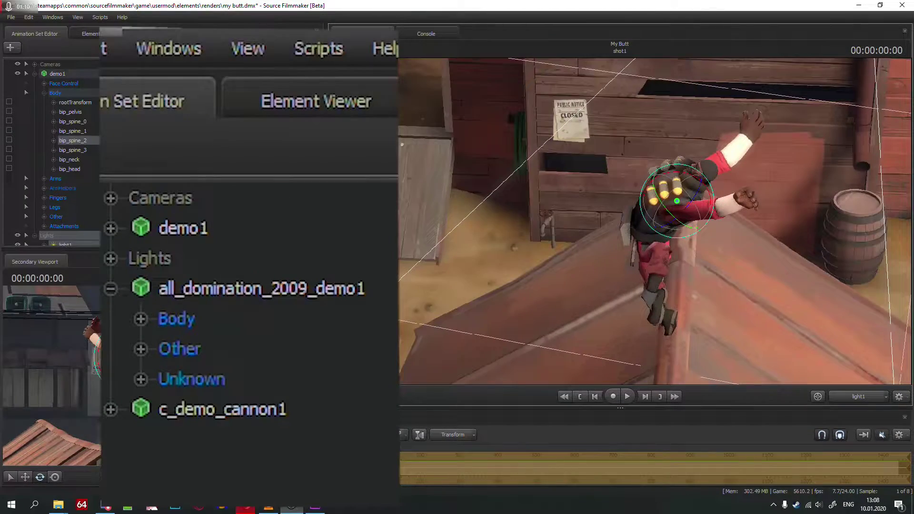
left_click(52, 17)
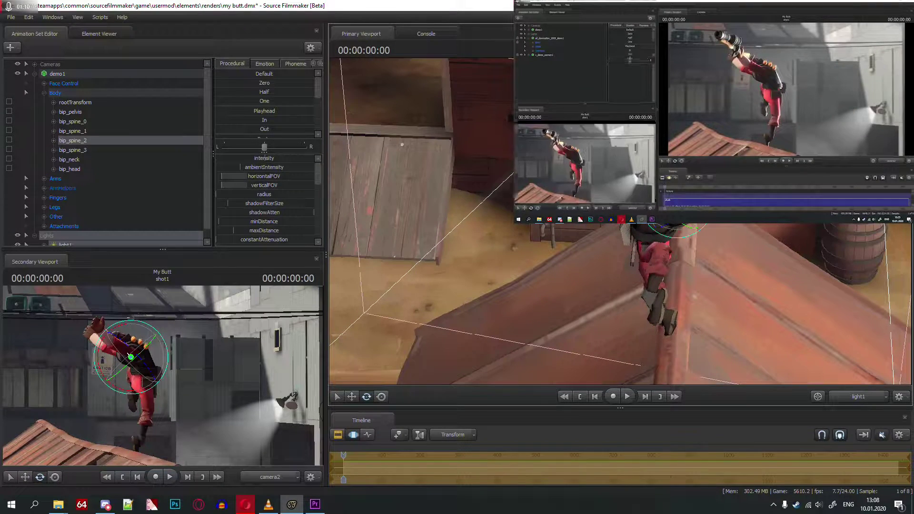
left_click_drag(618, 220, 566, 181, "alt")
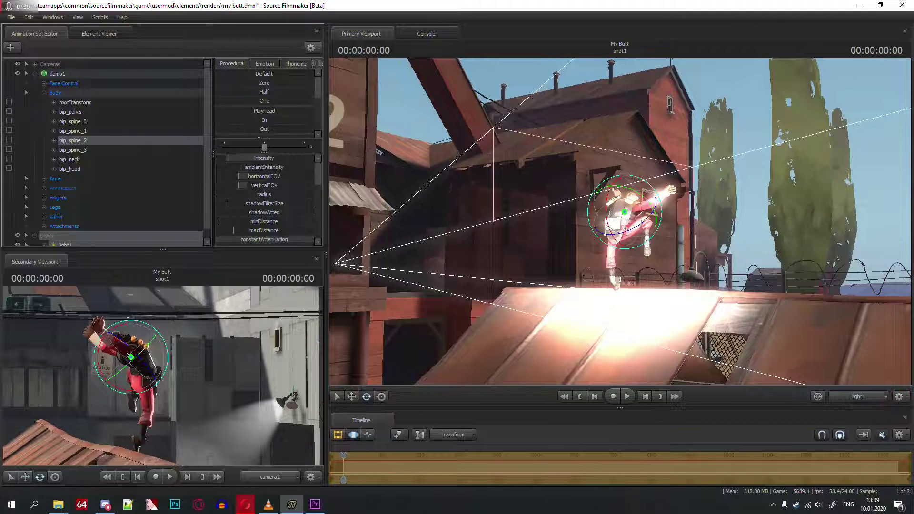
Enable volumetrics on light1 and clear the selection
left_click(35, 74)
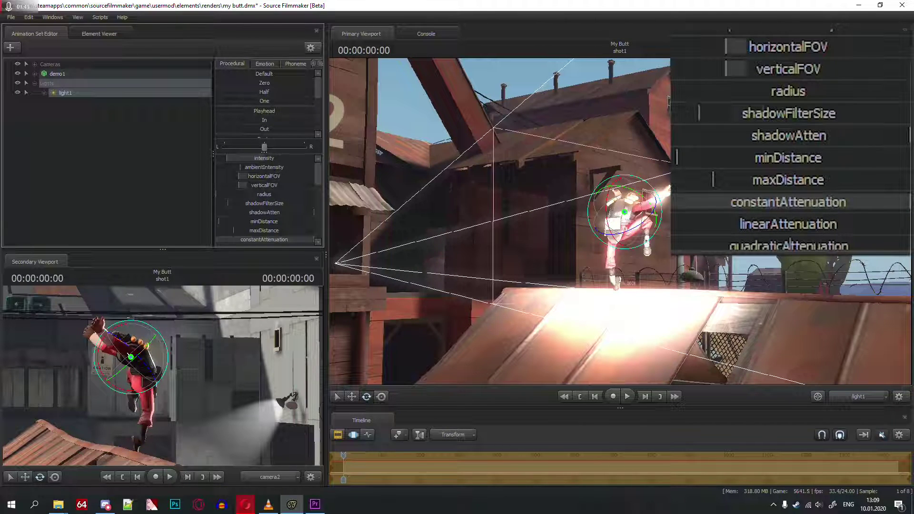
right_click(67, 92)
right_click(62, 92)
left_click(91, 217)
left_click(95, 191)
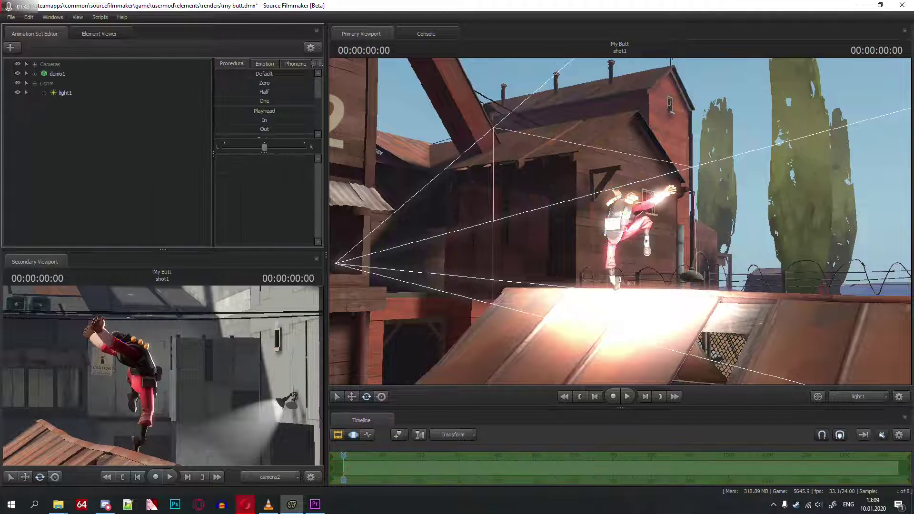
key("space")
left_click_drag(345, 456, 343, 455)
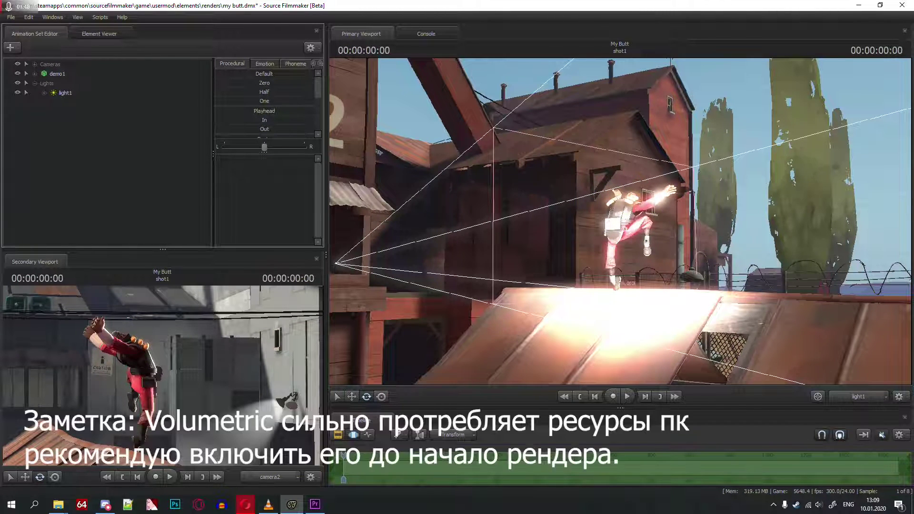
Create a second light animation set, light2, and enable volumetrics on it
right_click(108, 164)
left_click(157, 176)
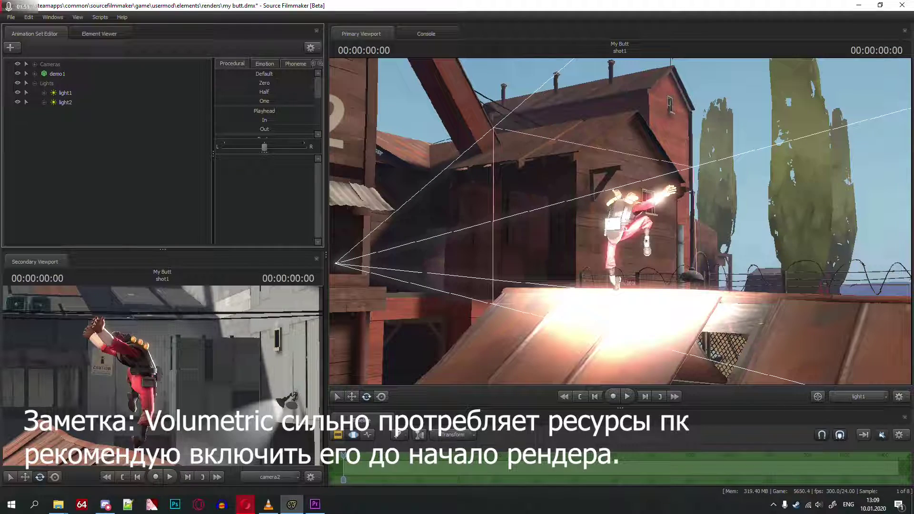
right_click(66, 102)
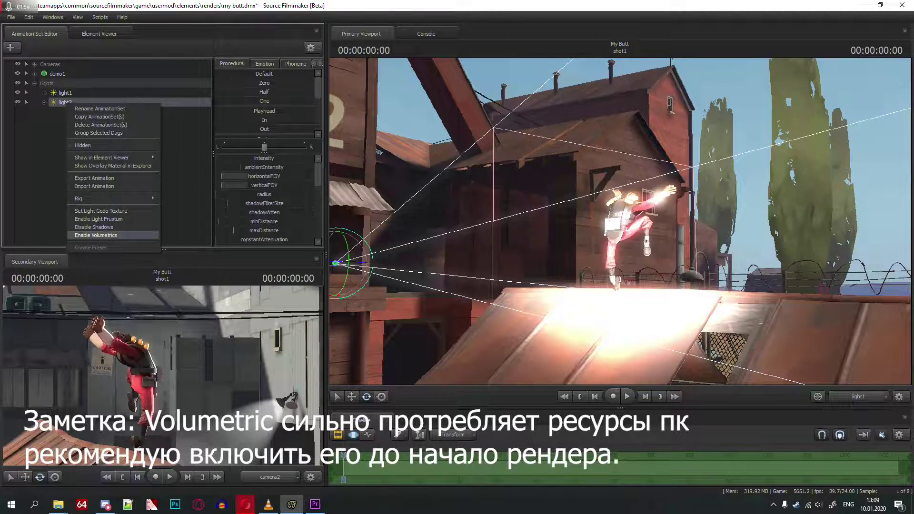
left_click(96, 235)
Look through light2 in the primary viewport and select the demo model's bip_spine_2 bone as the orbit target
left_click_drag(65, 103, 668, 180)
left_click(562, 187, "ctrl")
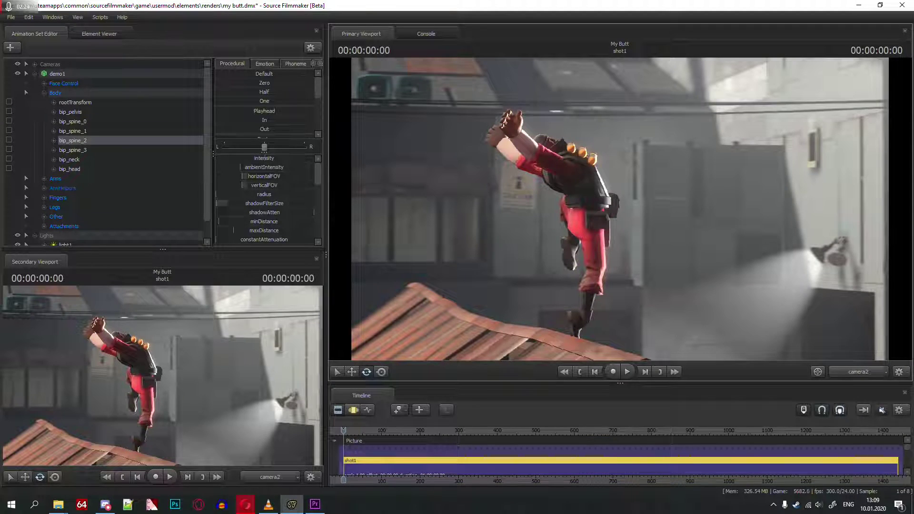
Assign the filmgrain\pgrain1\pgrain.vmt material to the overlay clip and set its overlay color alpha to 9
key("Return")
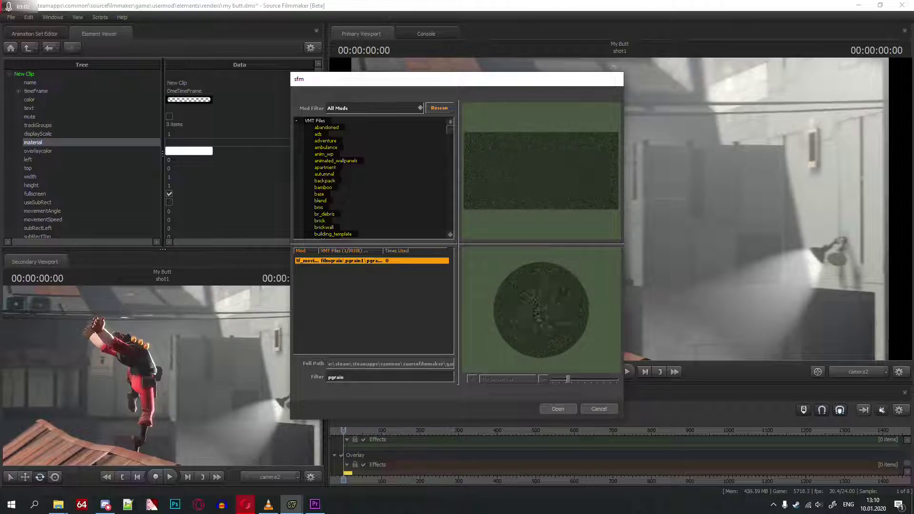
left_click(558, 408)
left_click(189, 151)
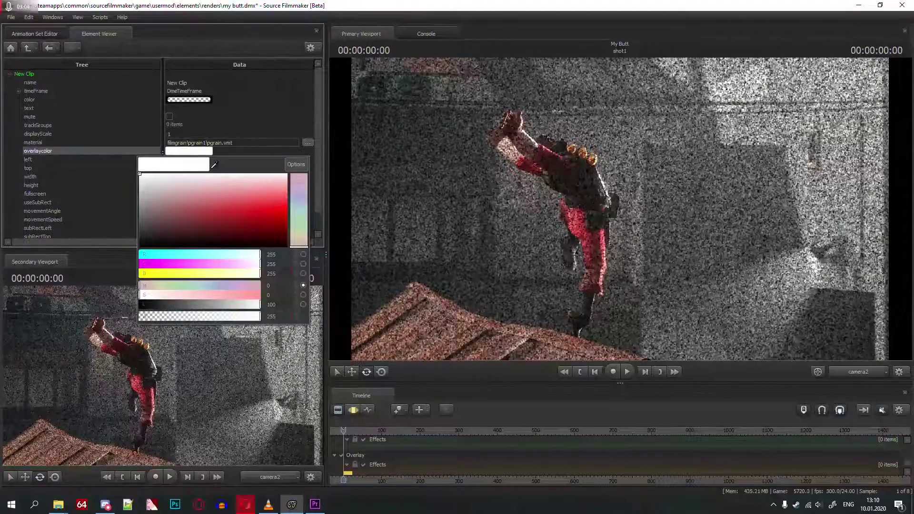
double_click(272, 317)
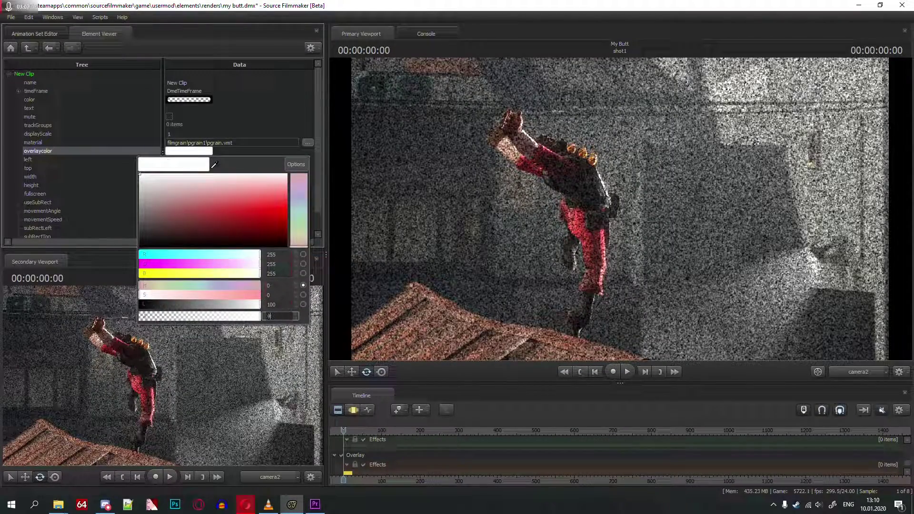
type("9")
key("Return")
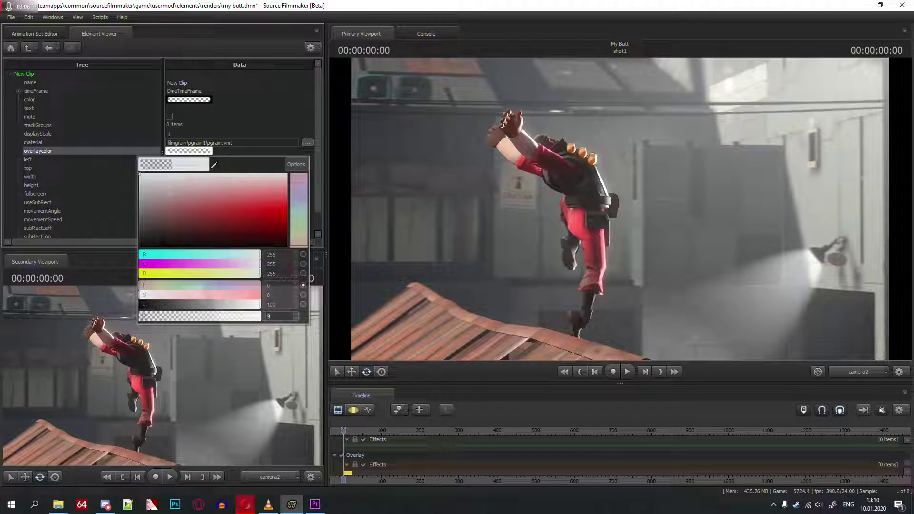
left_click(481, 238)
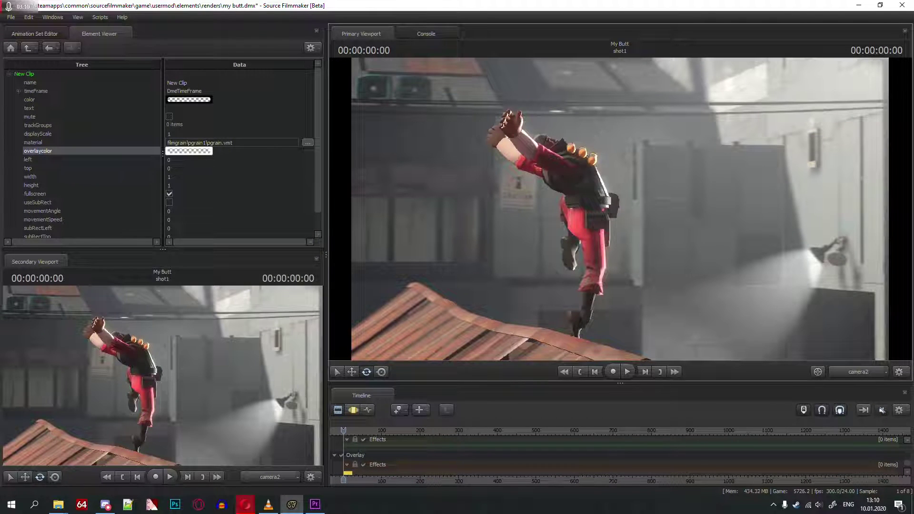
right_click(667, 226)
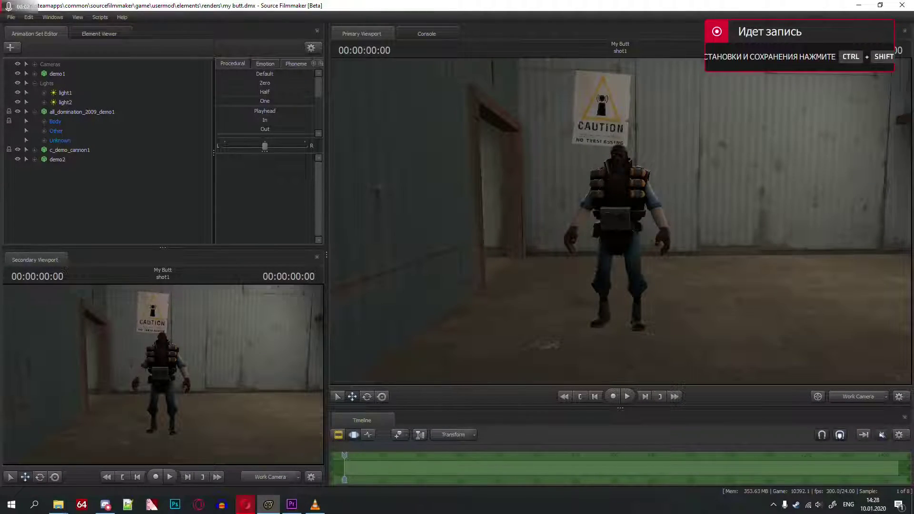
Collapse the Lights group and the all_domination_2009_demo1 set, and apply a rig to the demo2 model
left_click(35, 83)
left_click(34, 93)
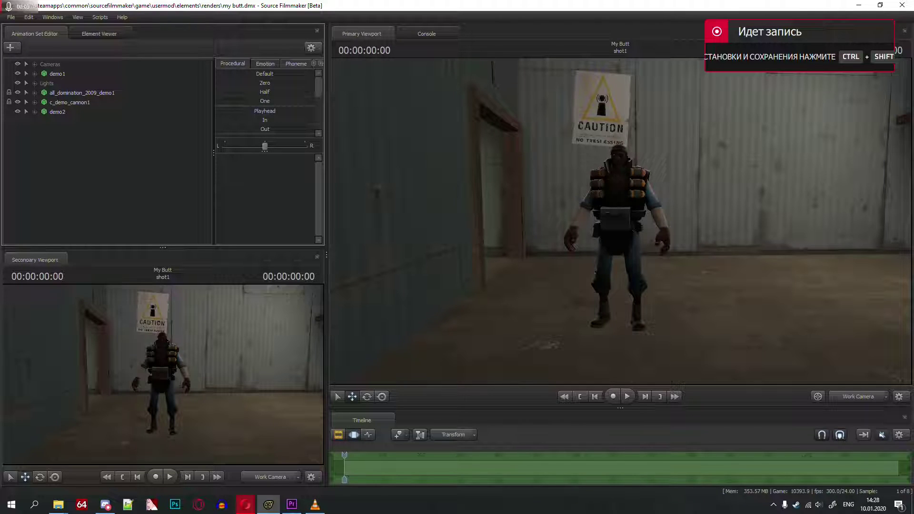
left_click(58, 112)
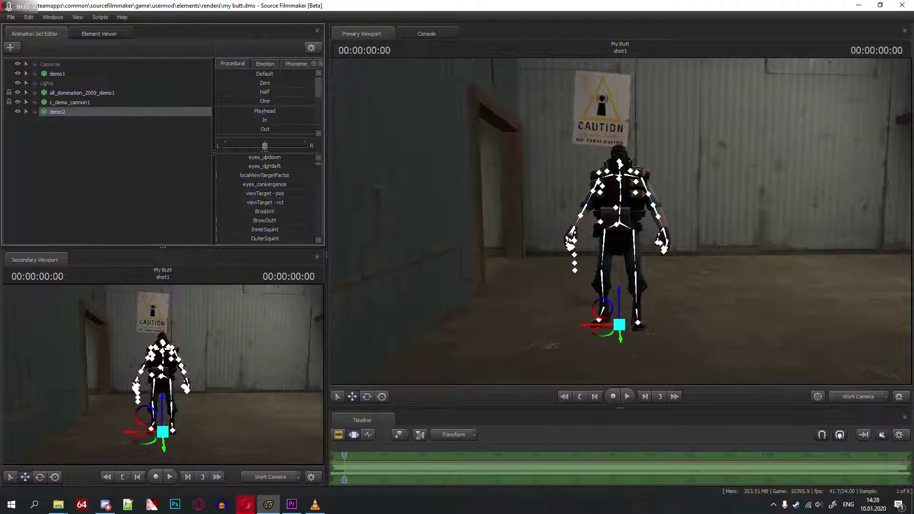
right_click(52, 112)
mouse_move(71, 222)
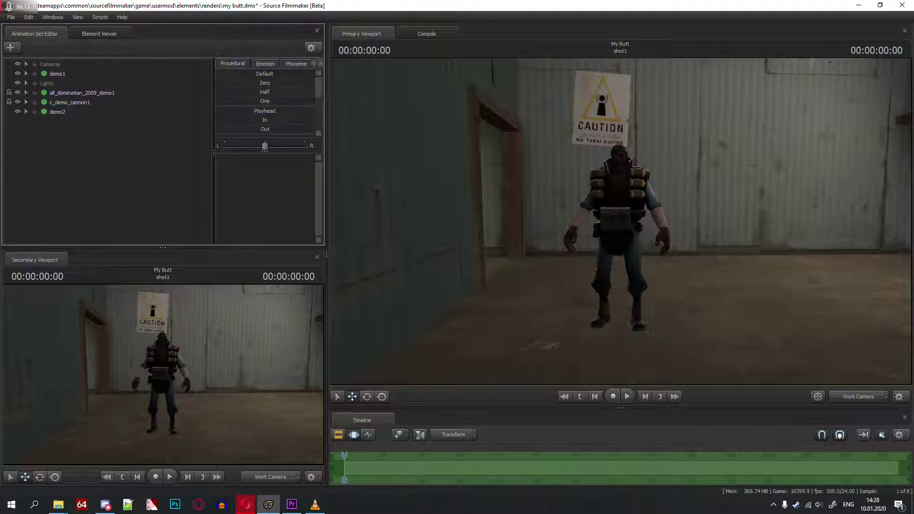
key("ctrl")
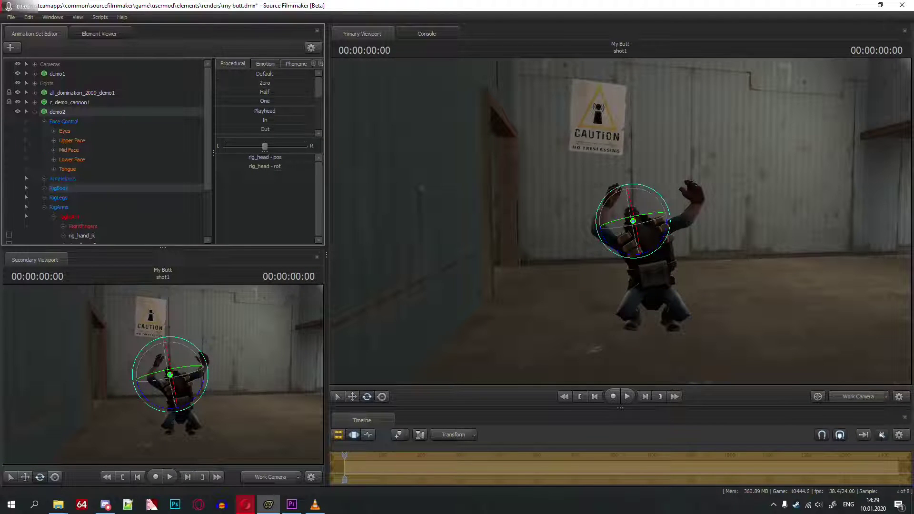
Select demo2's Upper Face controls and raise the BrowInV slider while viewing the face from the front
left_click(72, 140)
left_click_drag(620, 222, 656, 222)
key("w")
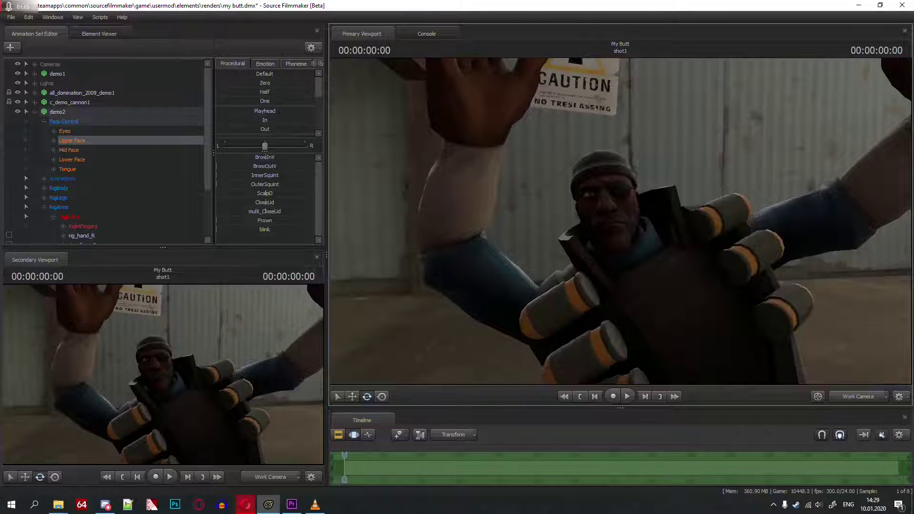
left_click_drag(264, 157, 305, 157)
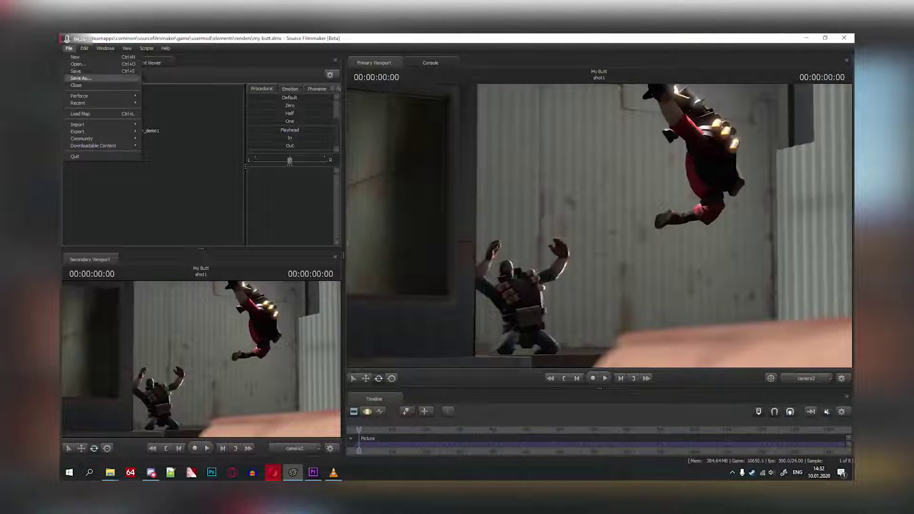
Save the session and set the poster export's image size to 3840 × 2160 pixels in TGA format
left_click(76, 72)
left_click(69, 49)
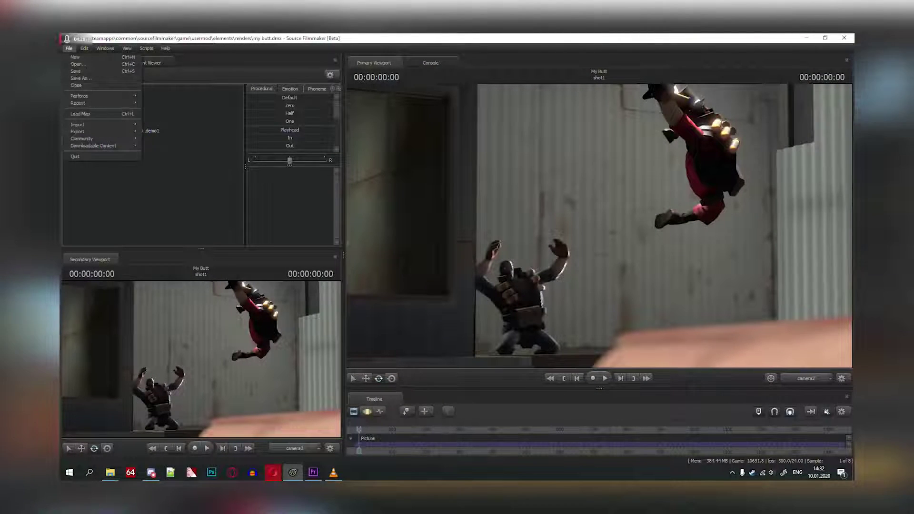
mouse_move(95, 124)
left_click(164, 139)
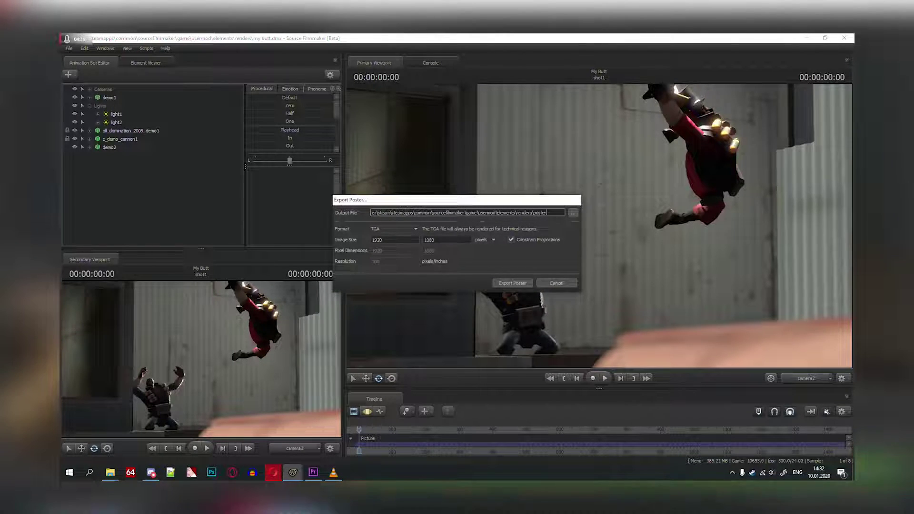
double_click(430, 240)
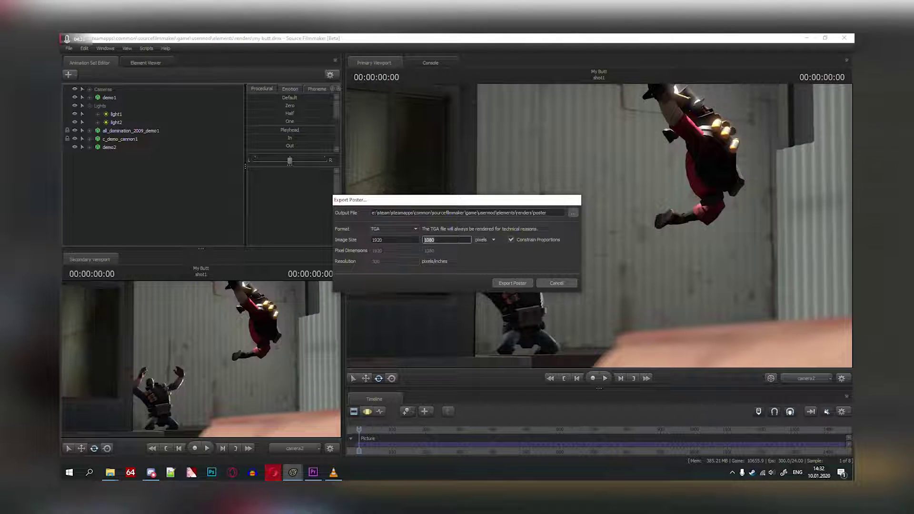
type("2160")
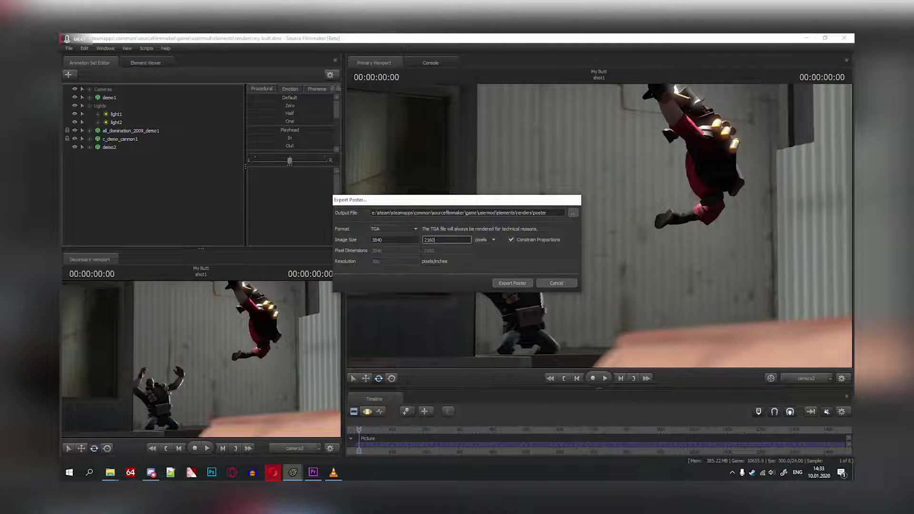
key("Return")
Override the viewport's progressive refinement samples with 1024 for depth of field and 256 for motion blur
right_click(542, 230)
left_click(568, 282)
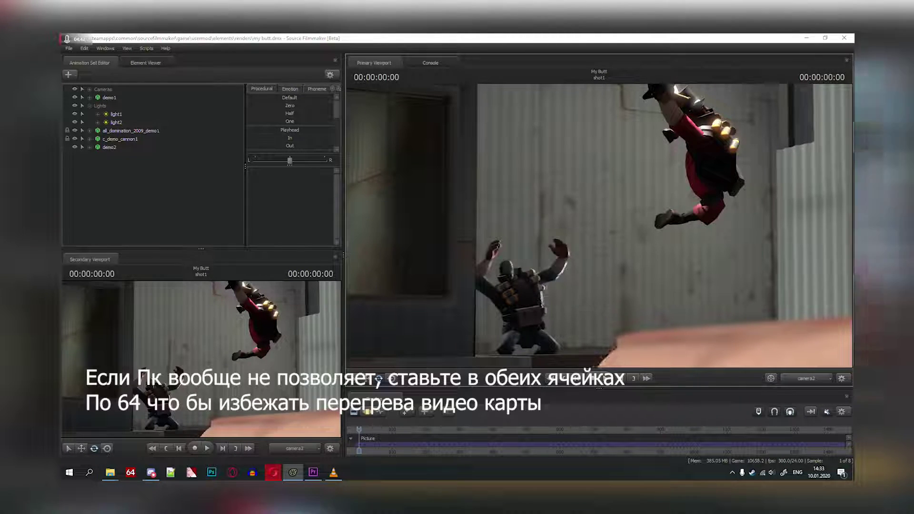
left_click(497, 221)
left_click(485, 273)
left_click(497, 232)
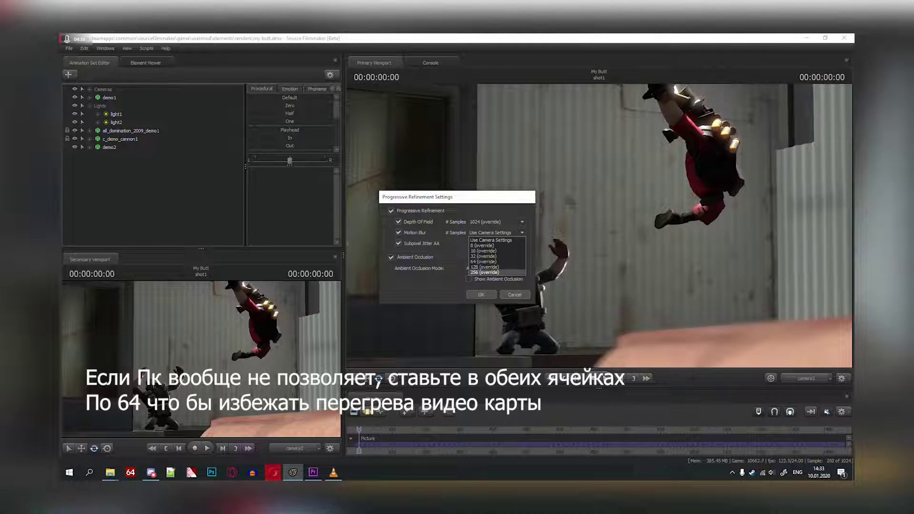
left_click(485, 272)
key("Return")
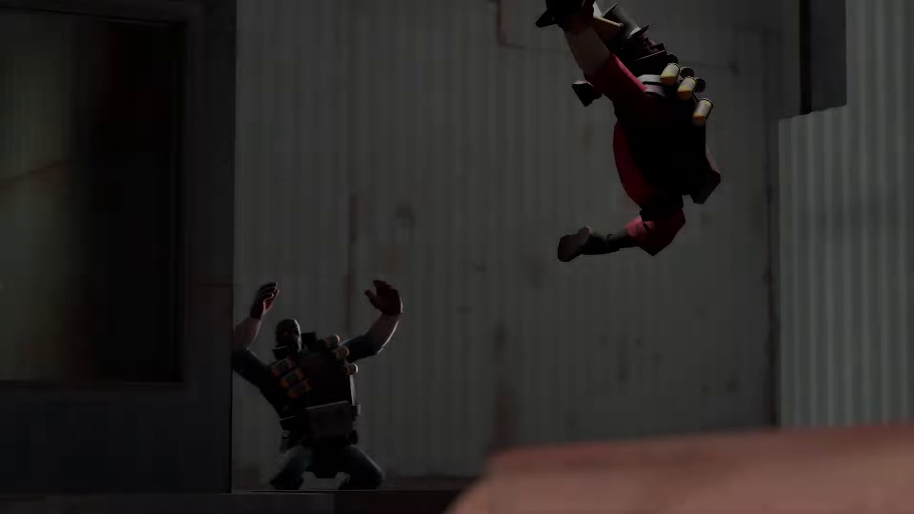